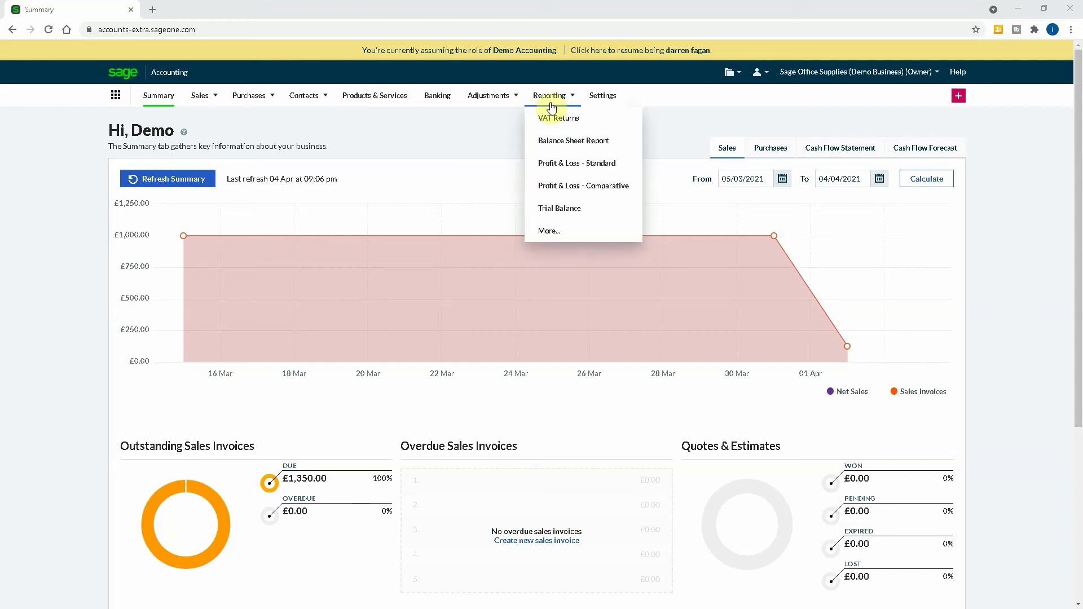
pyautogui.click(600, 96)
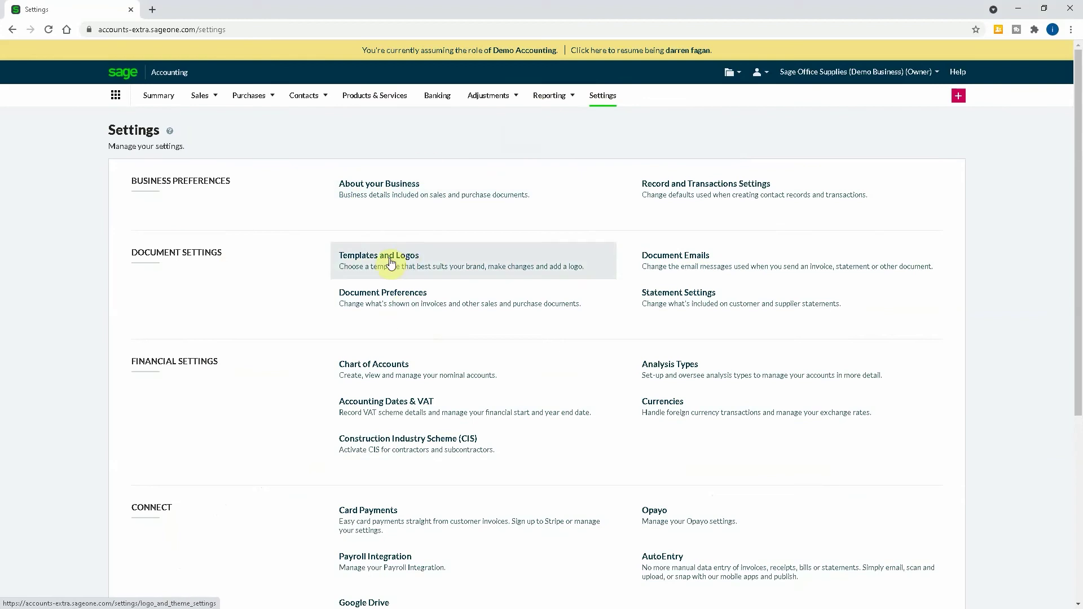
pyautogui.click(379, 192)
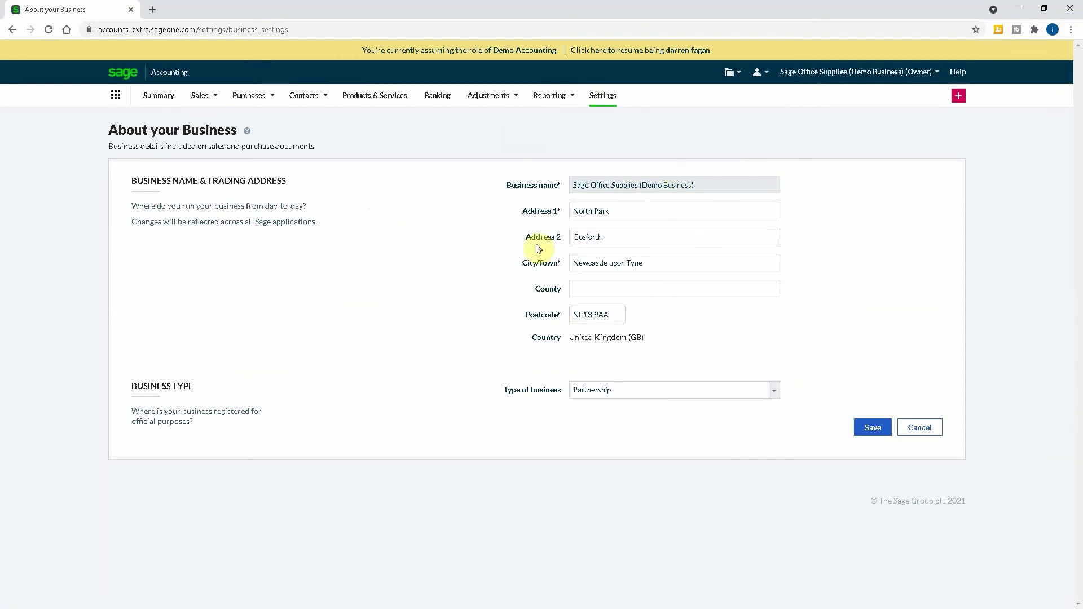
pyautogui.click(935, 430)
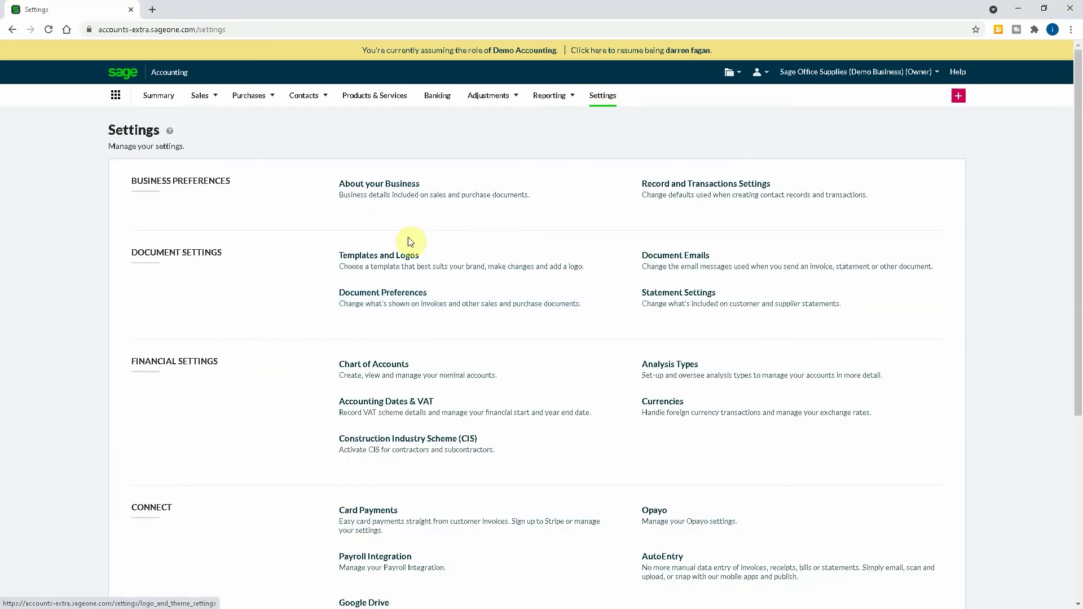
# - On the Templates and Logos page, select the Graphite (Service) document template
pyautogui.click(402, 269)
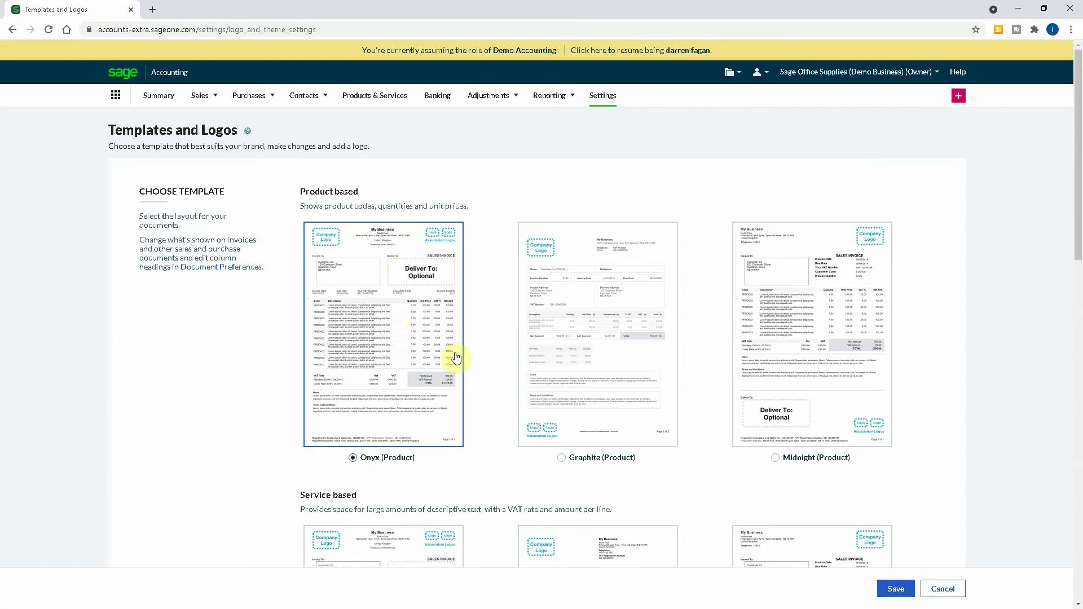
pyautogui.scroll(-3, 602, 357)
pyautogui.scroll(-3, 602, 357)
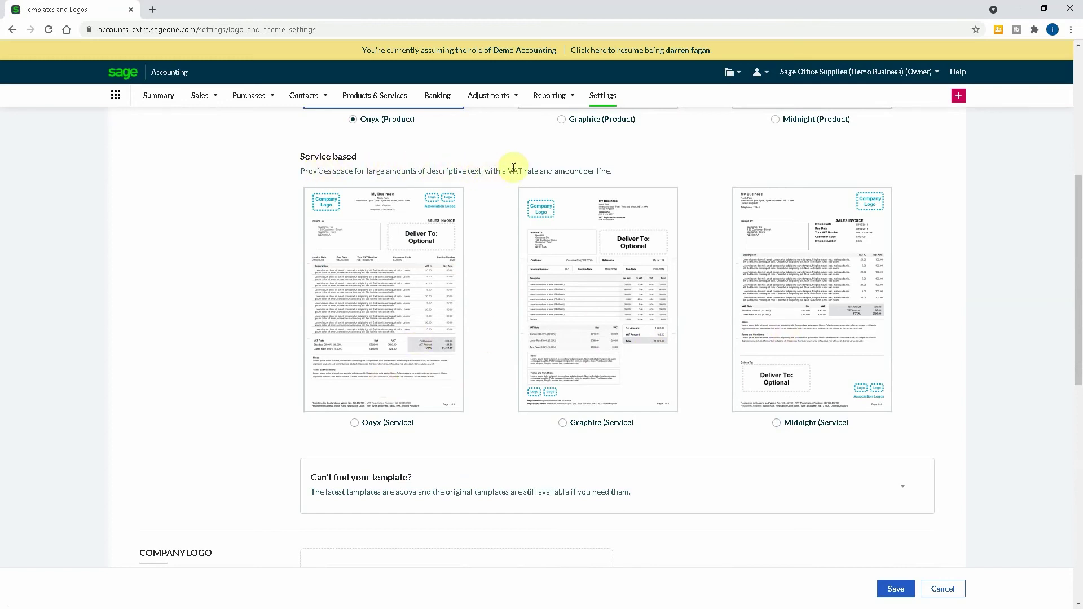
pyautogui.scroll(6, 560, 363)
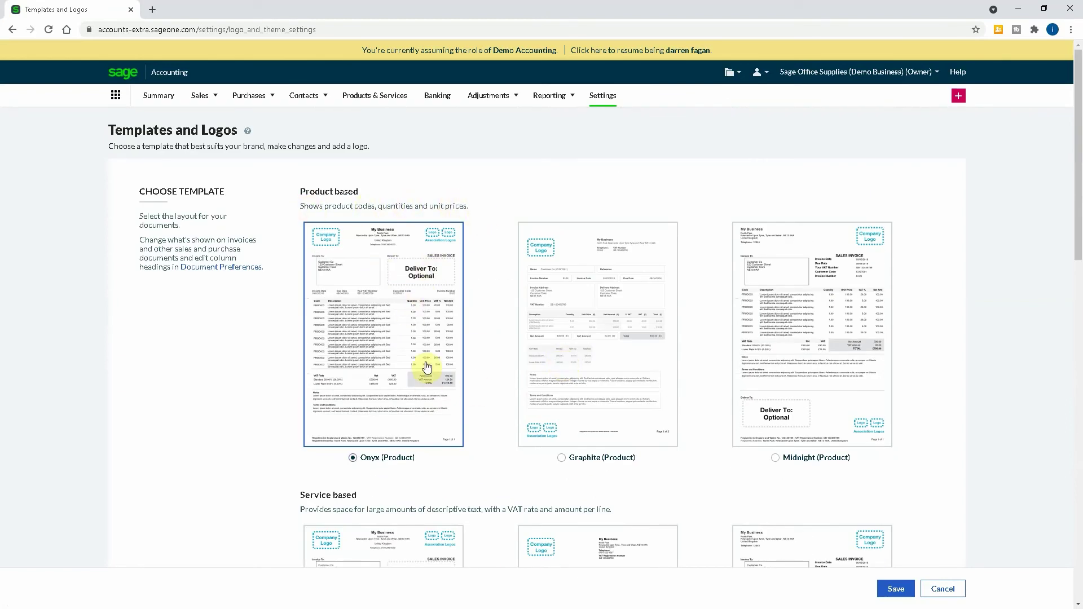
pyautogui.scroll(-5, 426, 368)
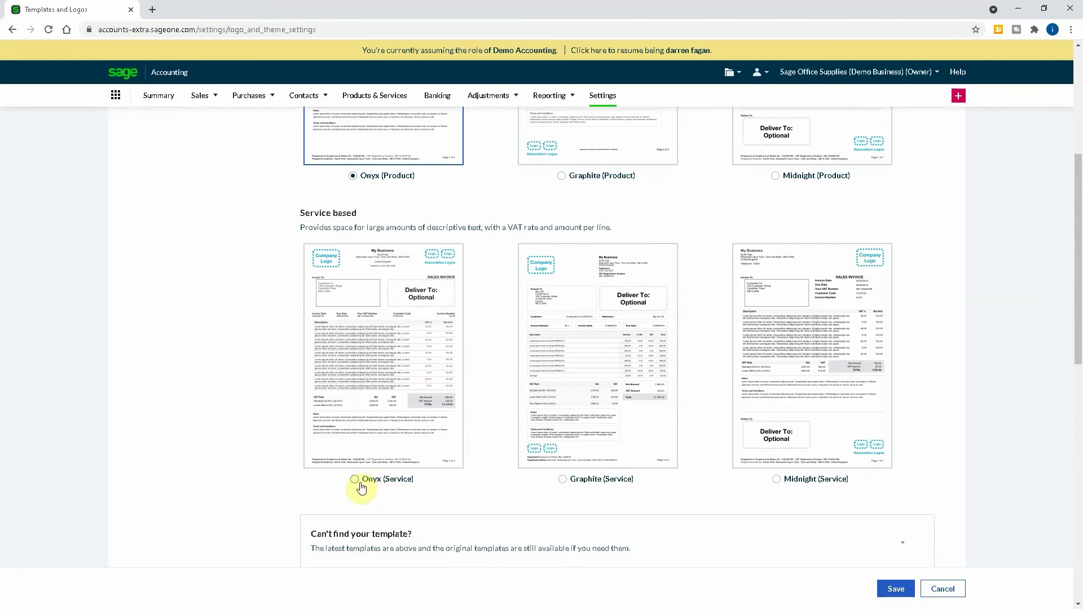
pyautogui.click(565, 482)
pyautogui.scroll(-4, 580, 350)
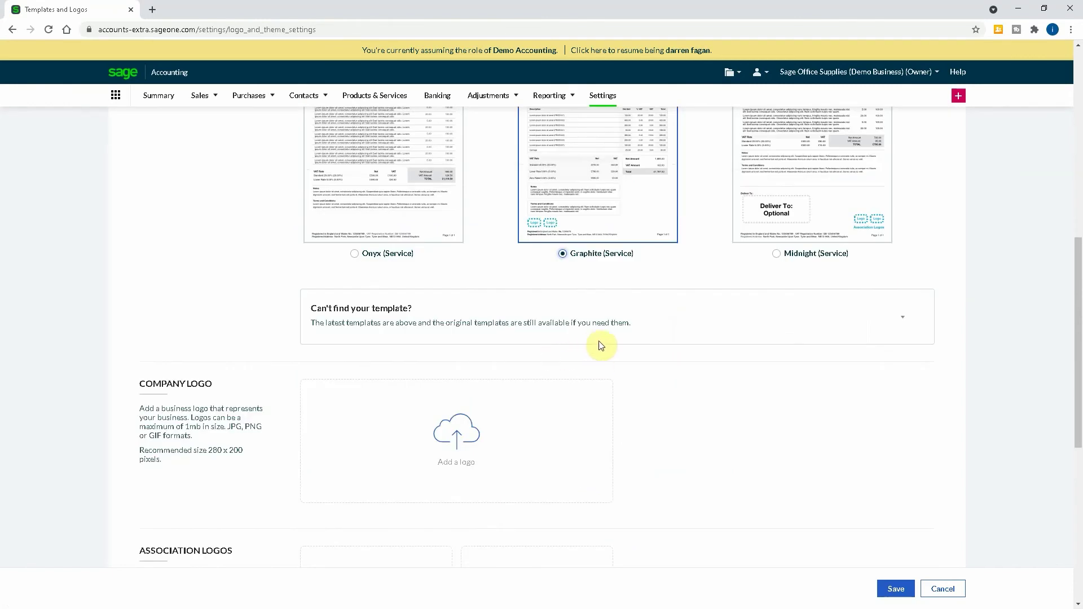
# - Expand 'Can't find your template?' to show older templates, then scroll down to Theme Colour
pyautogui.click(902, 317)
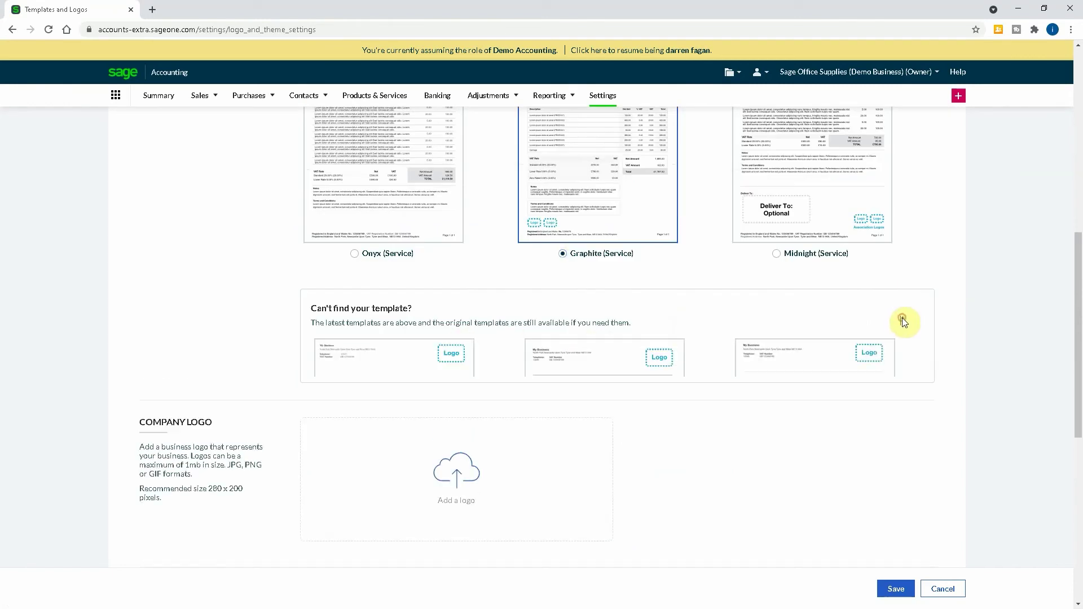
pyautogui.scroll(-2, 515, 354)
pyautogui.scroll(-1, 515, 354)
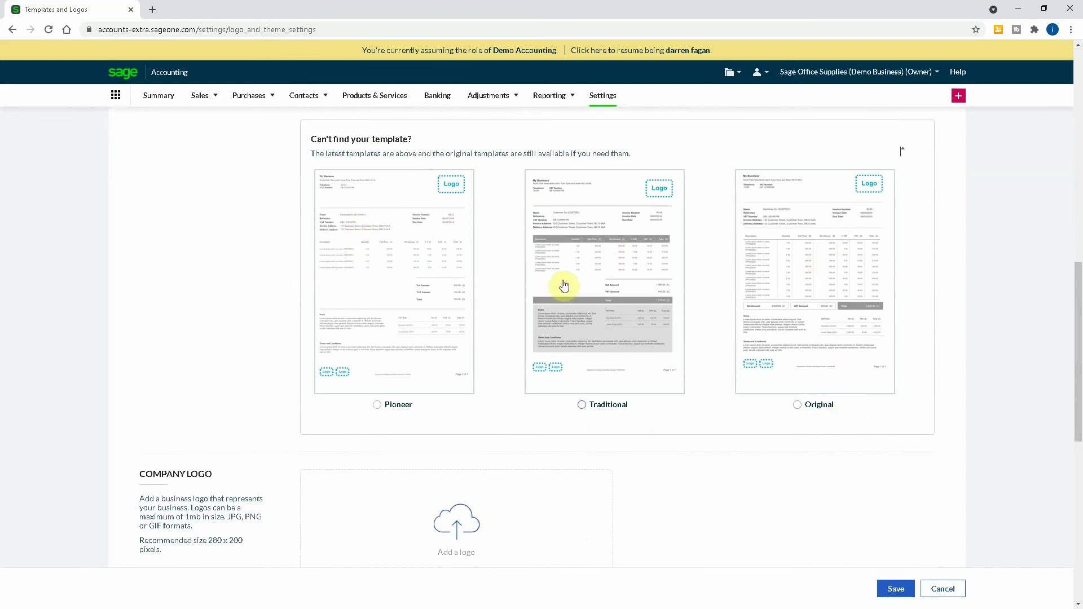
pyautogui.scroll(-2, 564, 287)
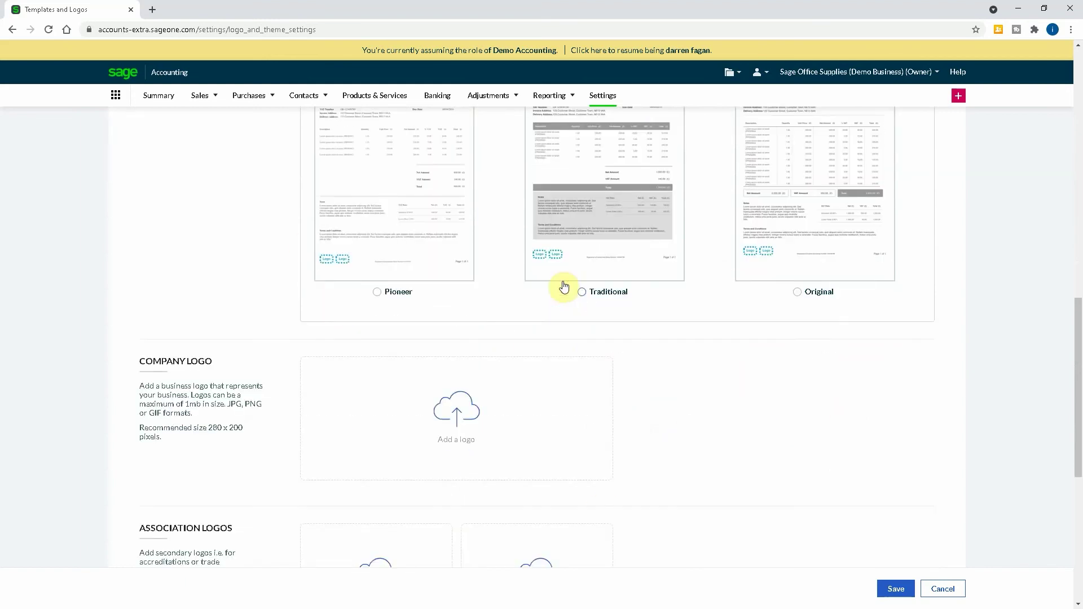
pyautogui.scroll(-1, 440, 418)
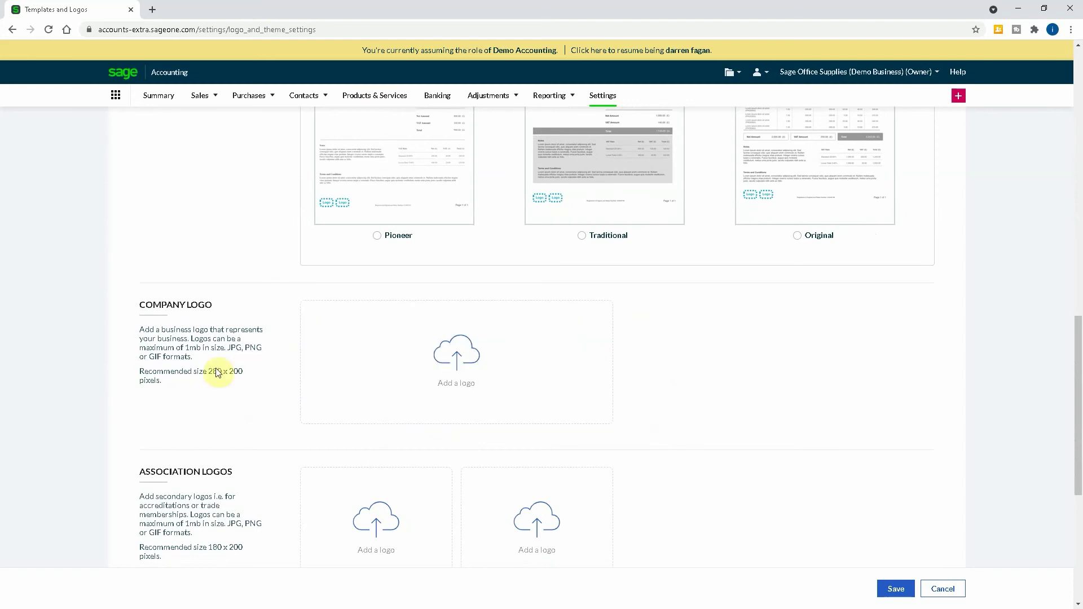
pyautogui.scroll(-3, 523, 346)
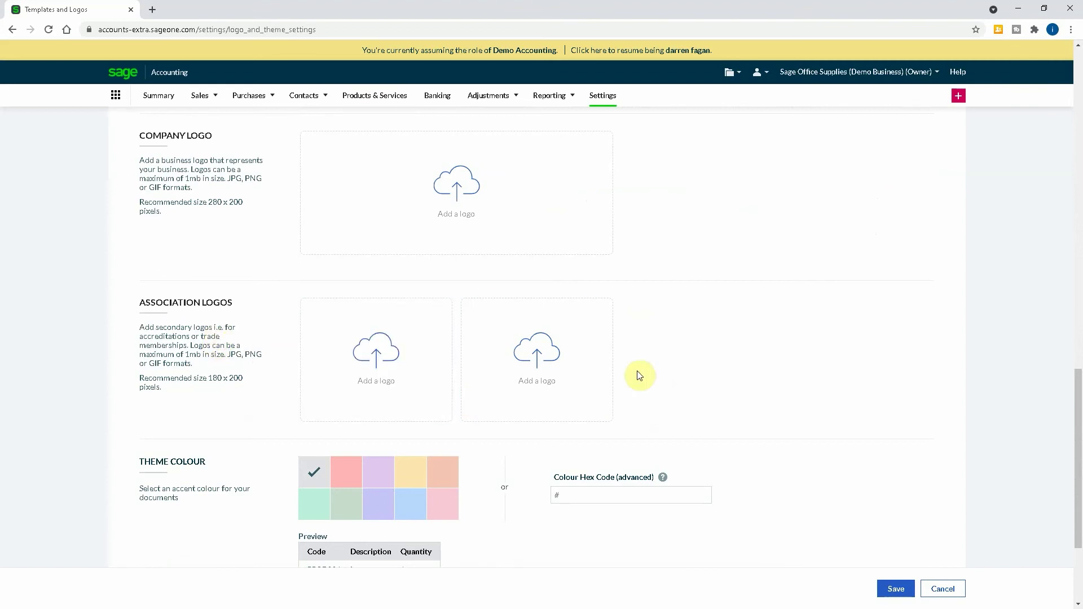
pyautogui.scroll(-1, 482, 407)
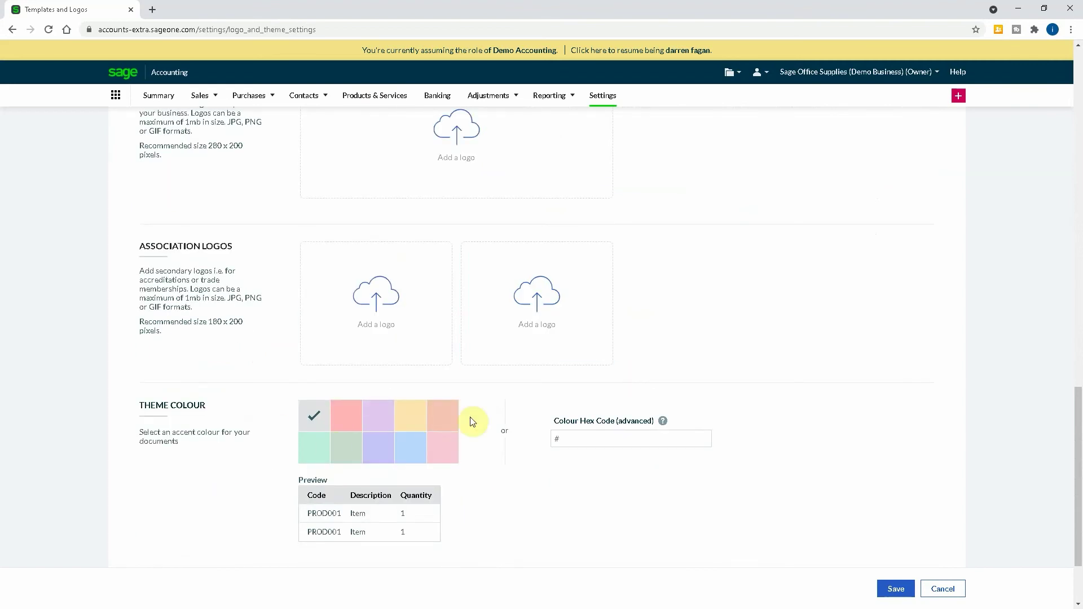
# - Set the documents' theme colour to pink
pyautogui.click(348, 419)
pyautogui.scroll(-2, 481, 473)
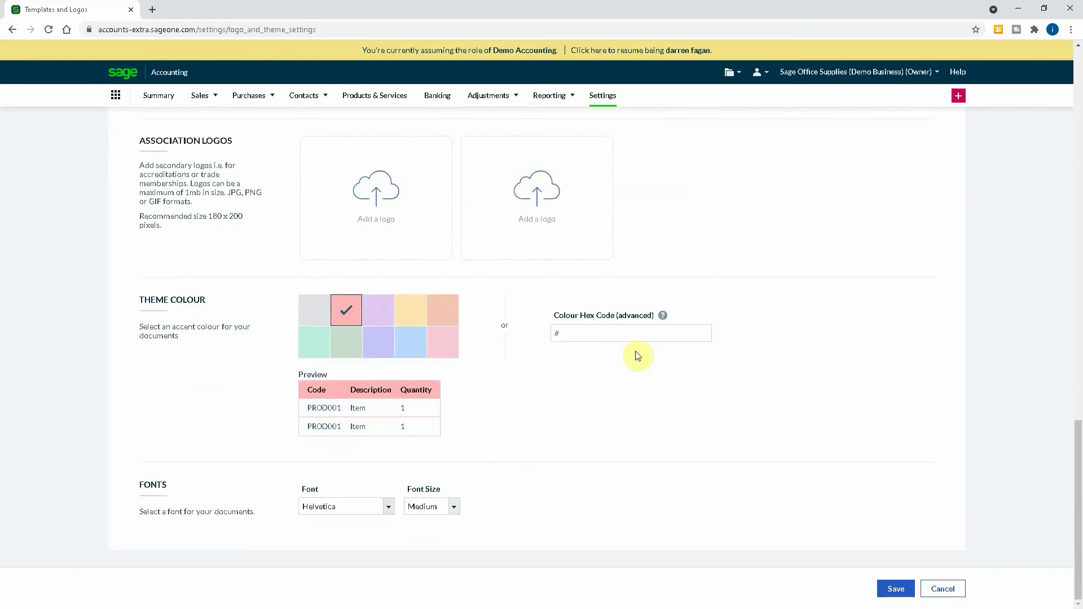
pyautogui.click(585, 333)
# - Keep Helvetica as the font at Medium size and save the template settings
pyautogui.click(388, 507)
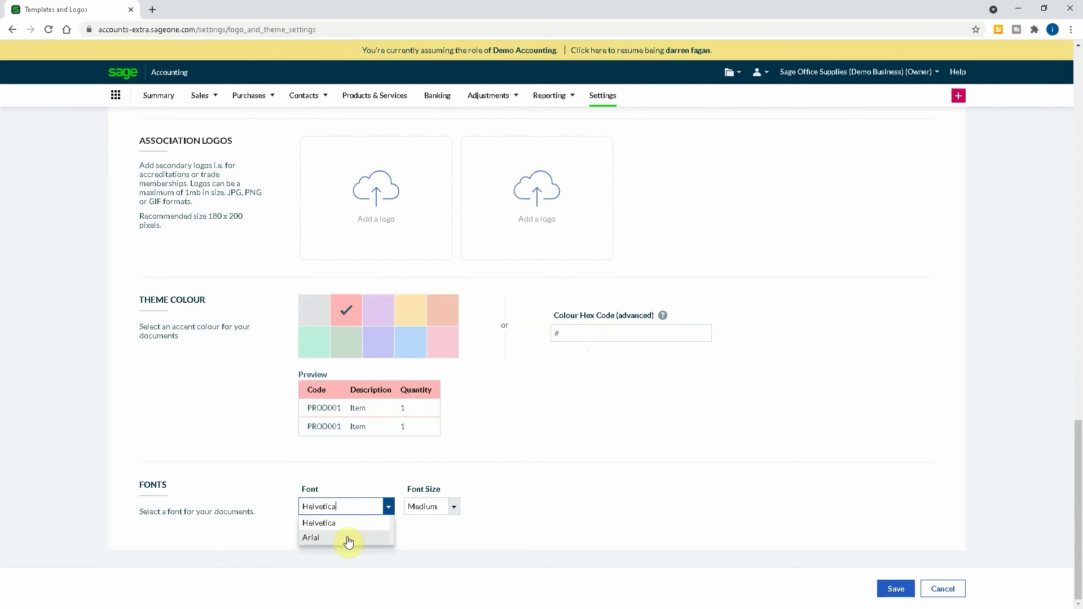
pyautogui.click(455, 509)
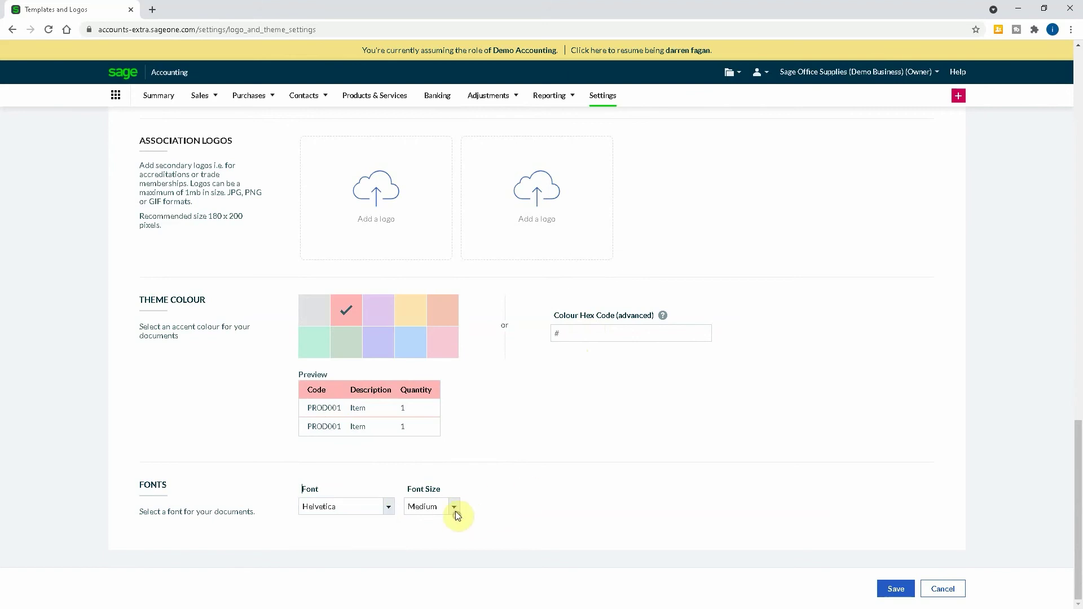
pyautogui.click(455, 509)
pyautogui.click(599, 468)
pyautogui.click(892, 588)
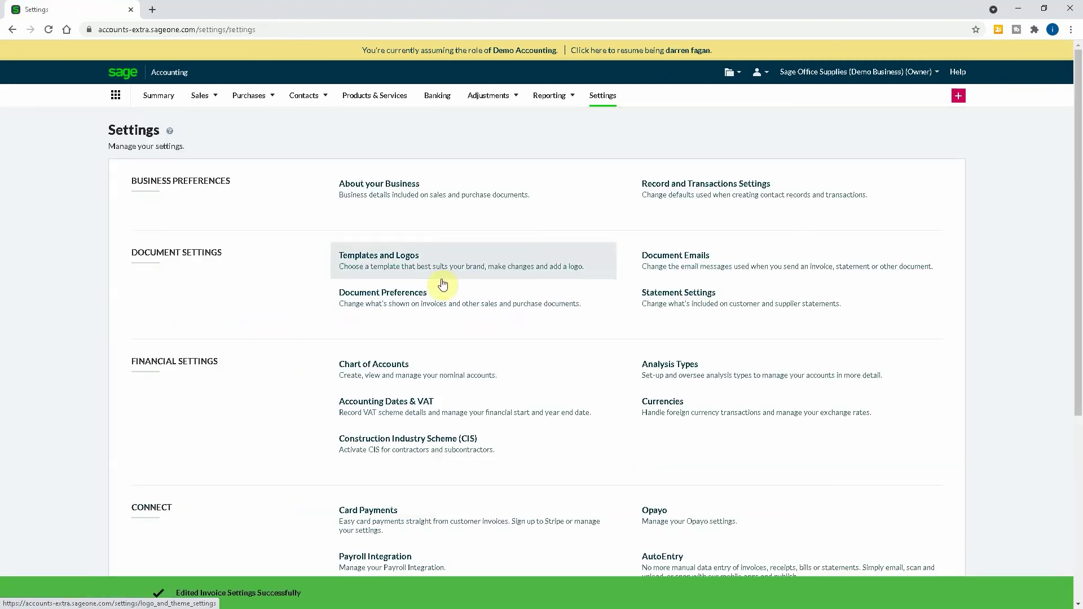
pyautogui.click(410, 307)
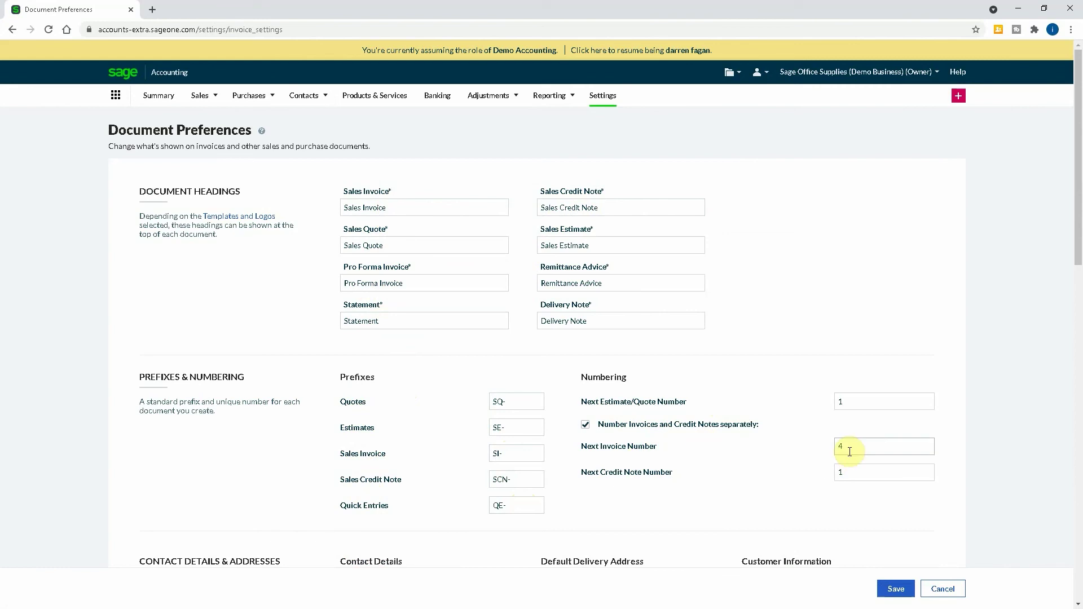
pyautogui.scroll(-5, 294, 416)
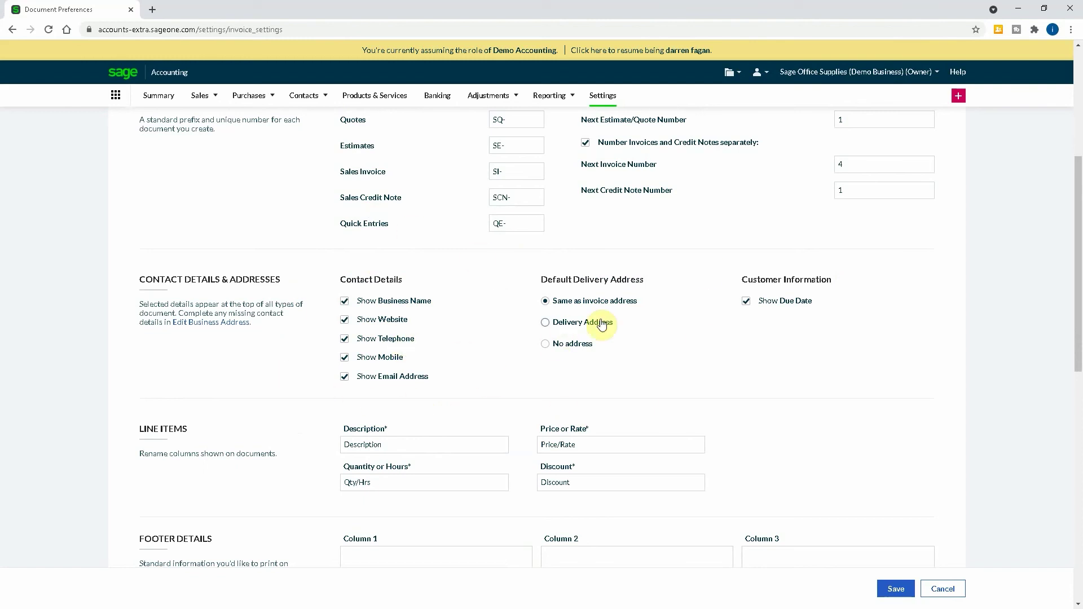
# - Review Line Items, Footer Details, Terms & Conditions, Notes and EU Sales Descriptions, then save the preferences
pyautogui.scroll(-3, 420, 336)
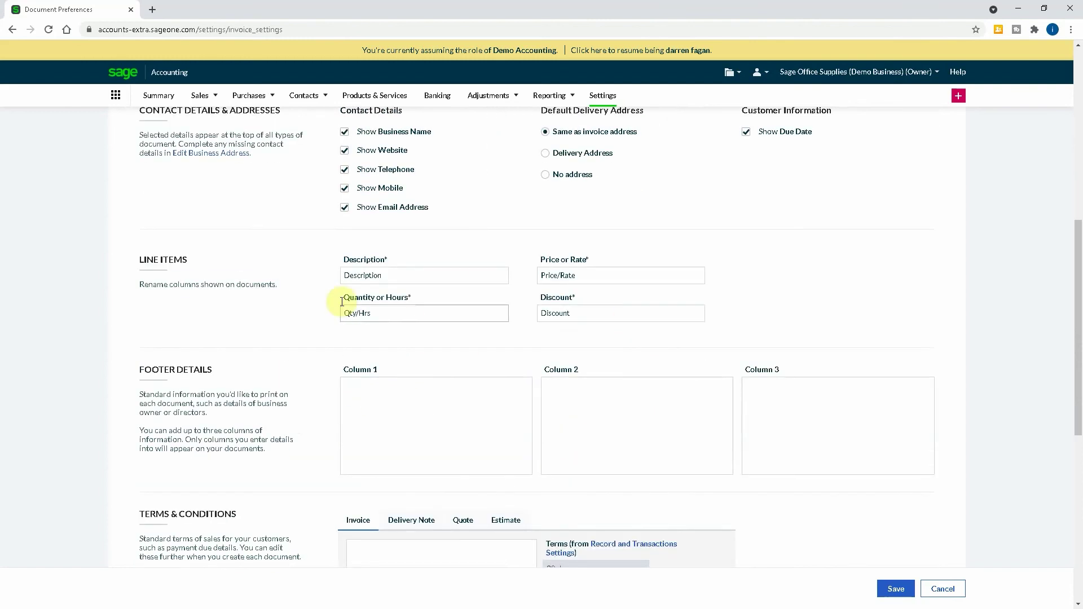
pyautogui.click(393, 268)
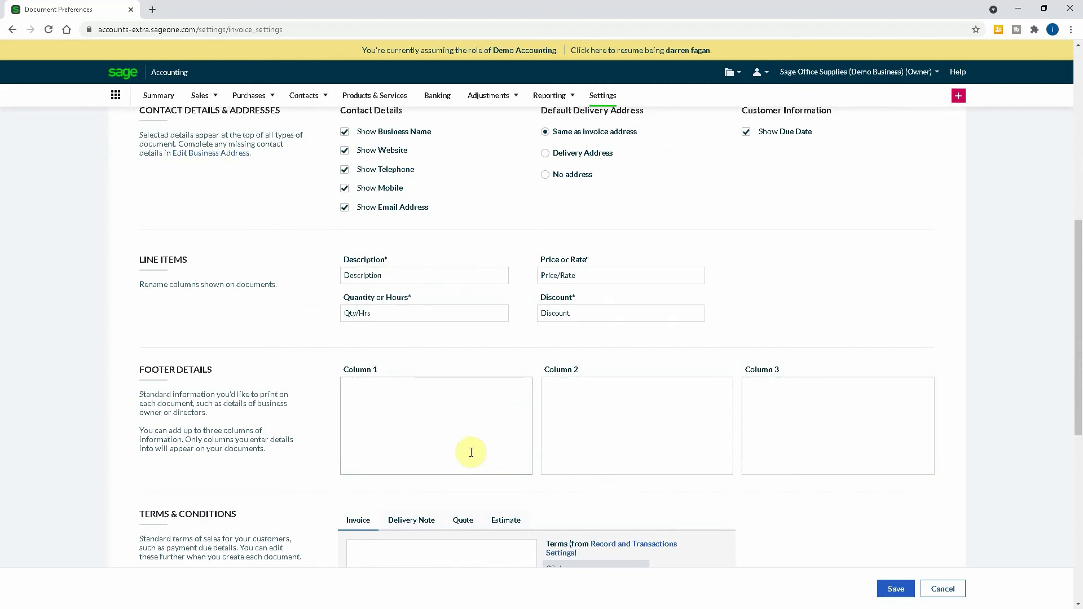
pyautogui.scroll(-4, 427, 449)
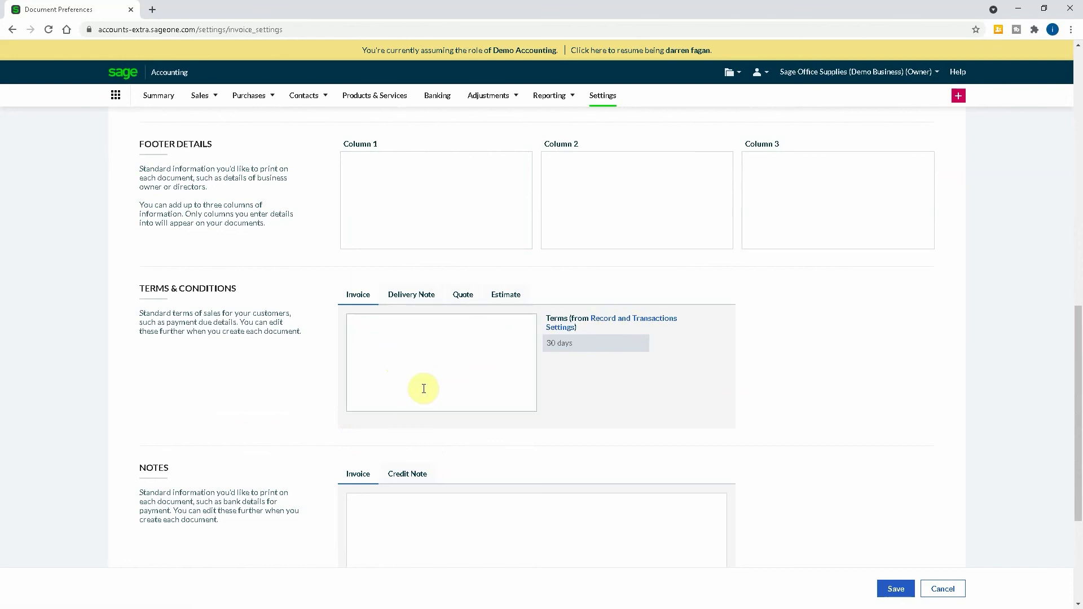
pyautogui.scroll(-4, 423, 387)
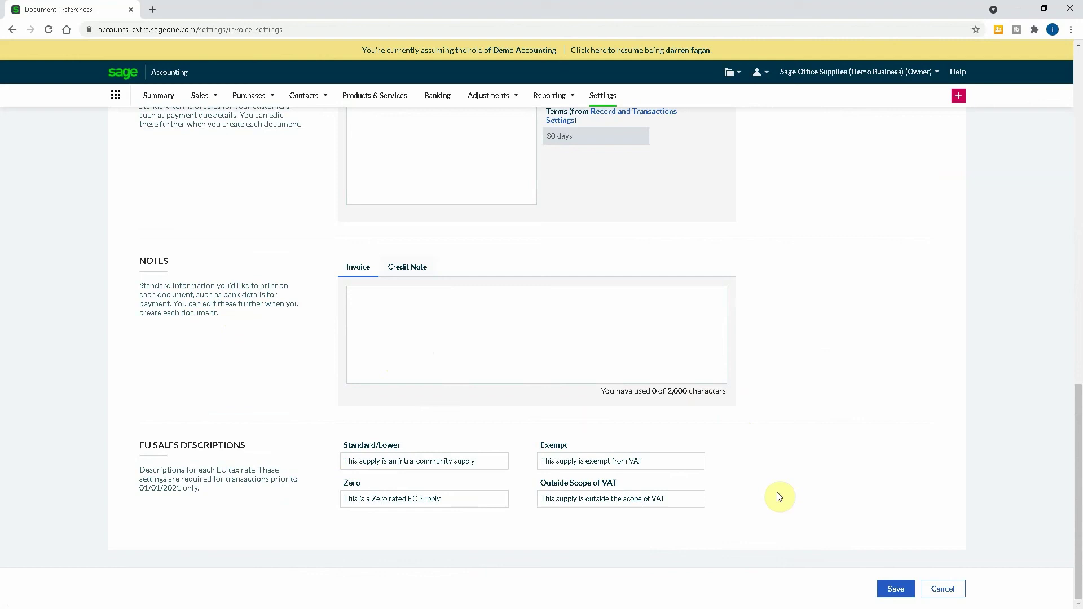
pyautogui.click(895, 589)
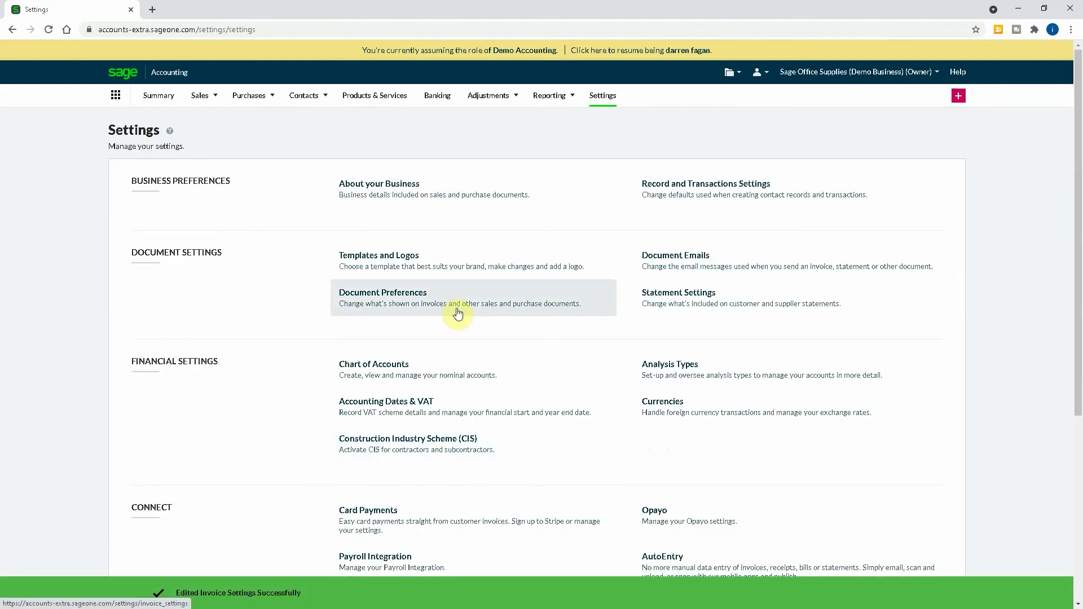
pyautogui.click(698, 257)
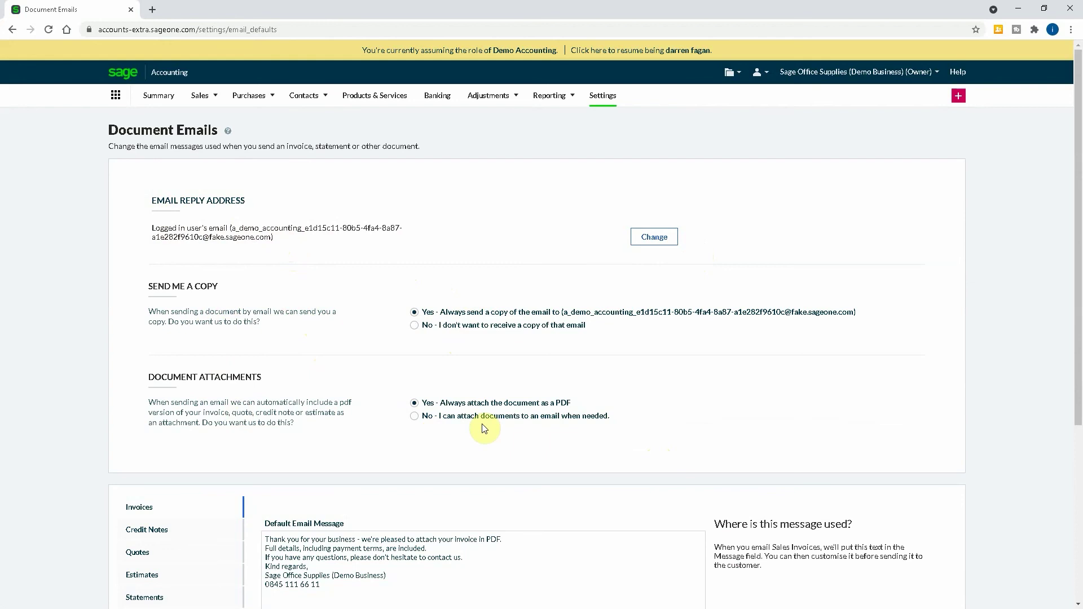
pyautogui.scroll(-4, 484, 429)
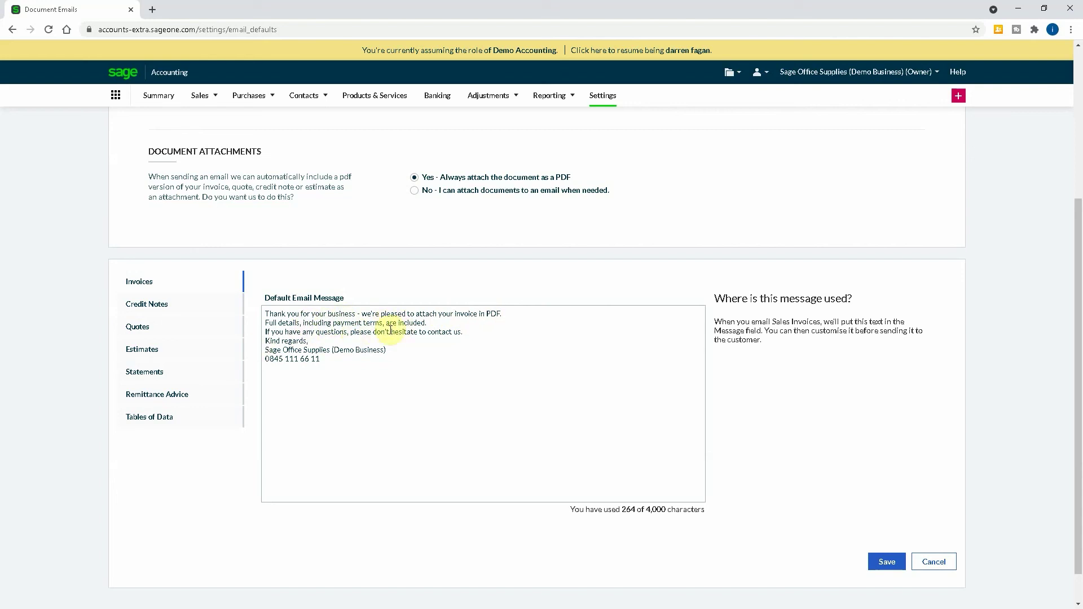
pyautogui.click(170, 306)
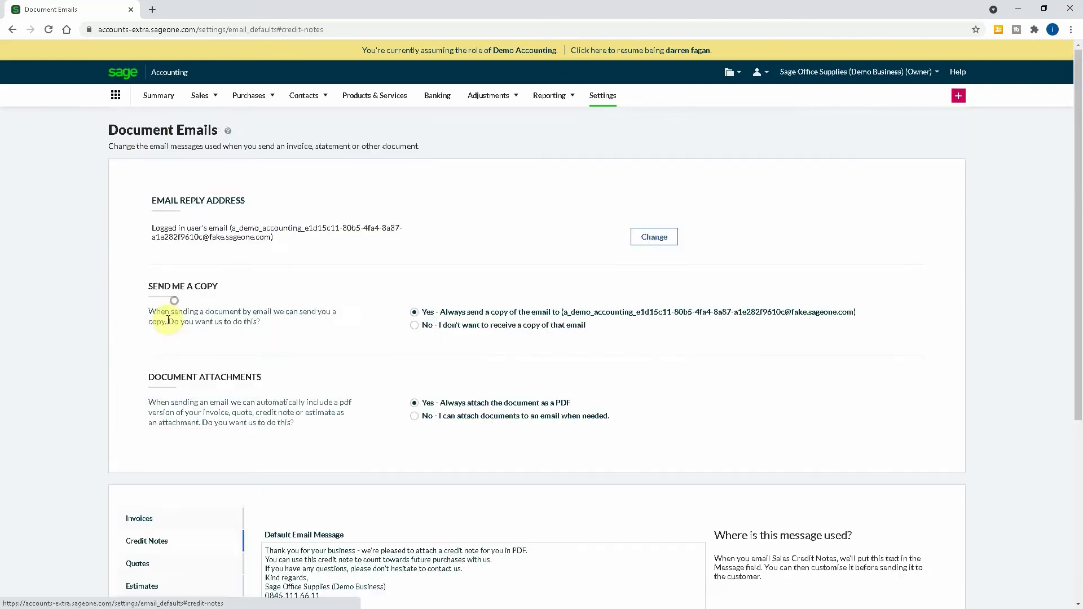
pyautogui.scroll(-3, 223, 363)
pyautogui.click(145, 398)
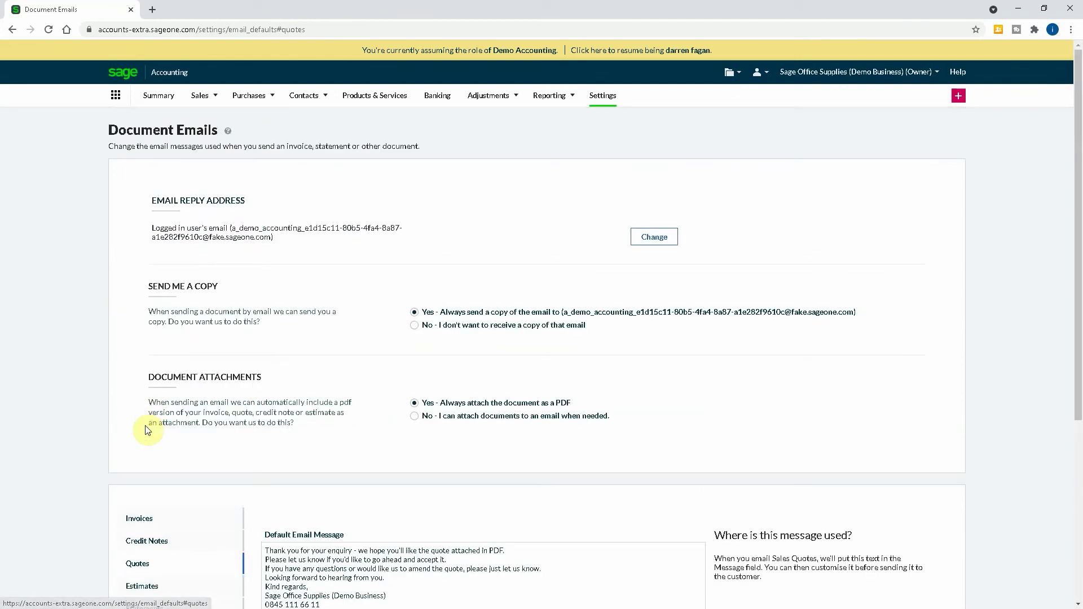
pyautogui.scroll(-4, 144, 425)
pyautogui.click(141, 416)
pyautogui.scroll(-1, 151, 454)
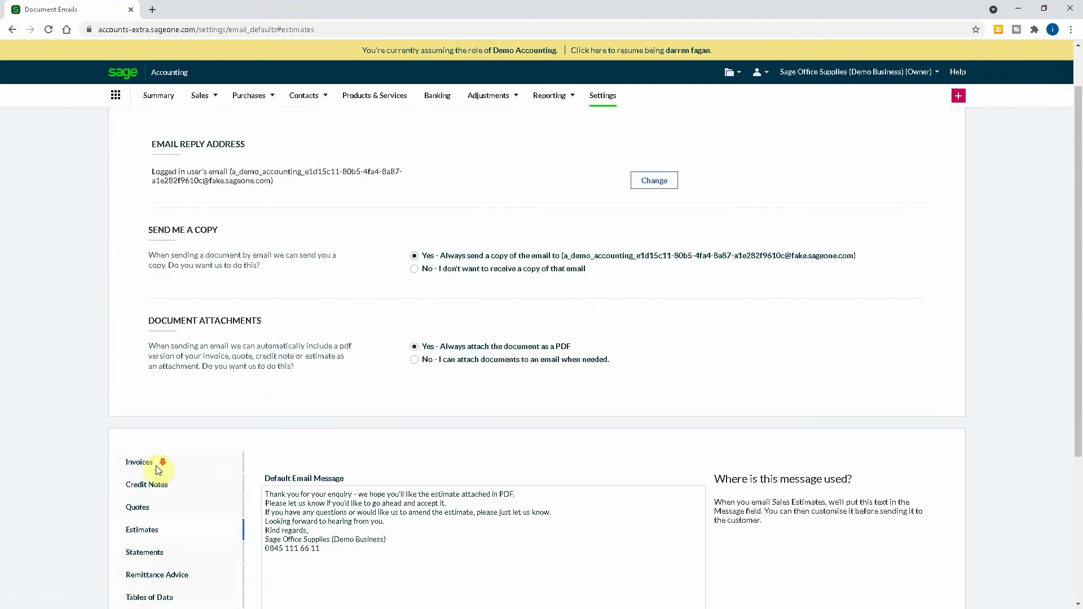
pyautogui.scroll(-2, 157, 466)
pyautogui.click(164, 439)
pyautogui.scroll(-3, 171, 483)
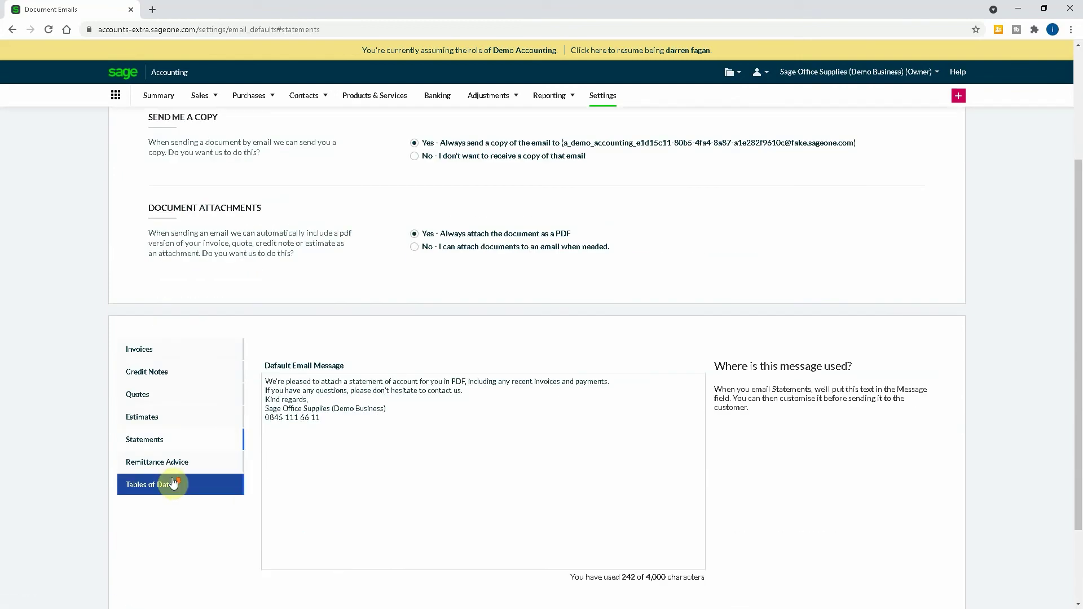
pyautogui.click(170, 461)
pyautogui.scroll(-2, 325, 509)
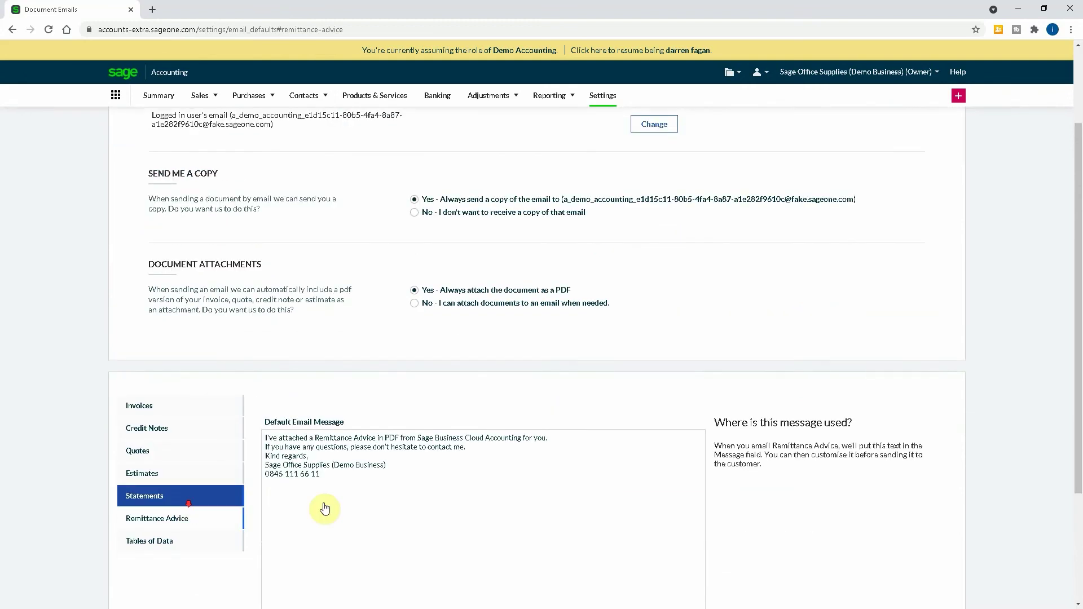
pyautogui.scroll(-2, 460, 453)
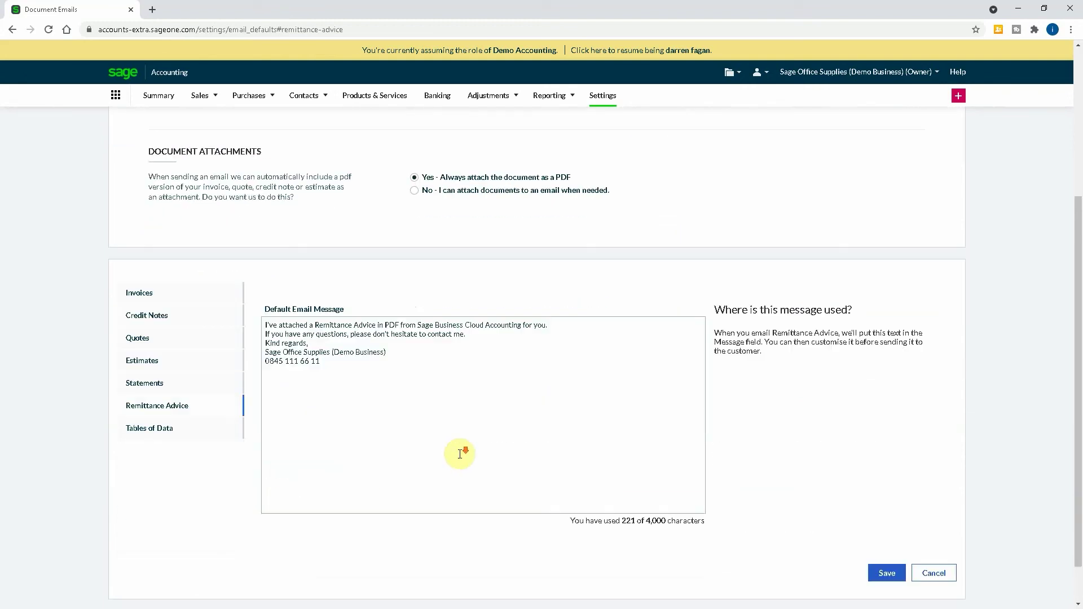
pyautogui.scroll(4, 533, 453)
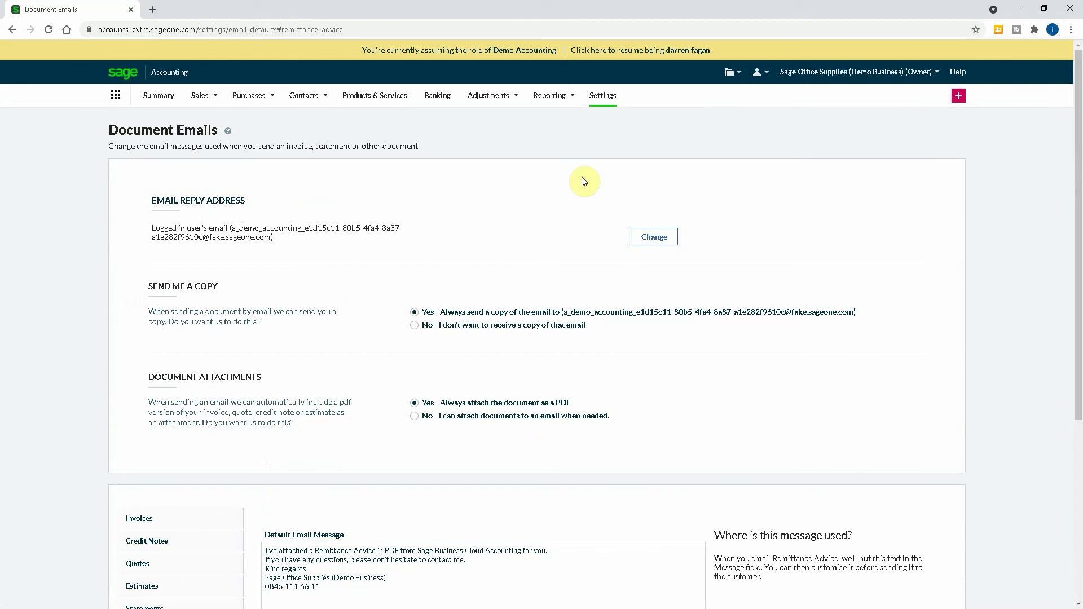
pyautogui.click(602, 96)
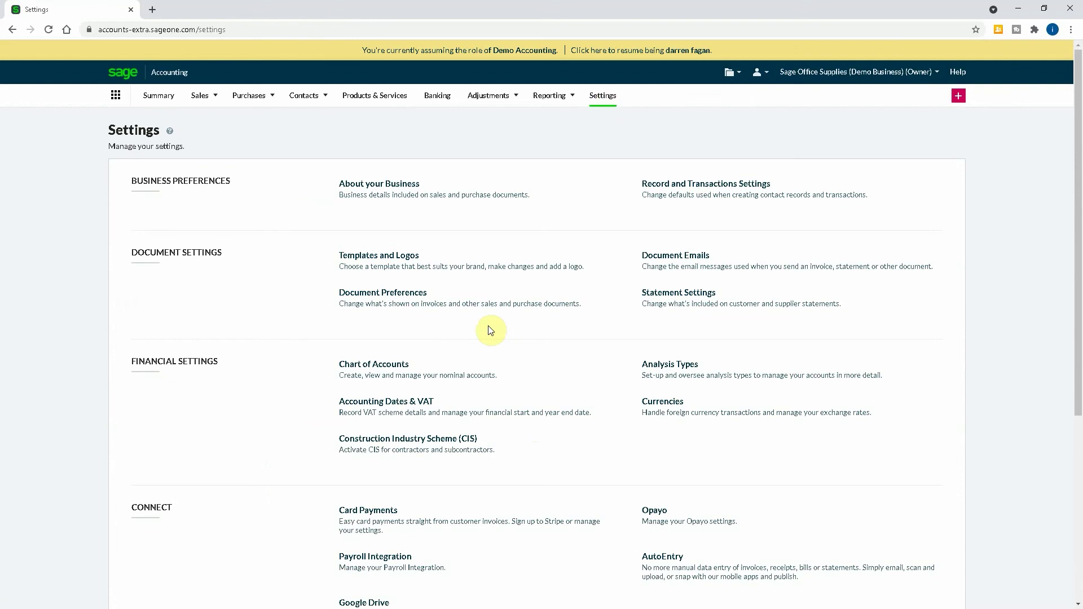
# - Check Statement Settings, keeping customer statement type as Outstanding items only, and cancel without saving
pyautogui.click(701, 293)
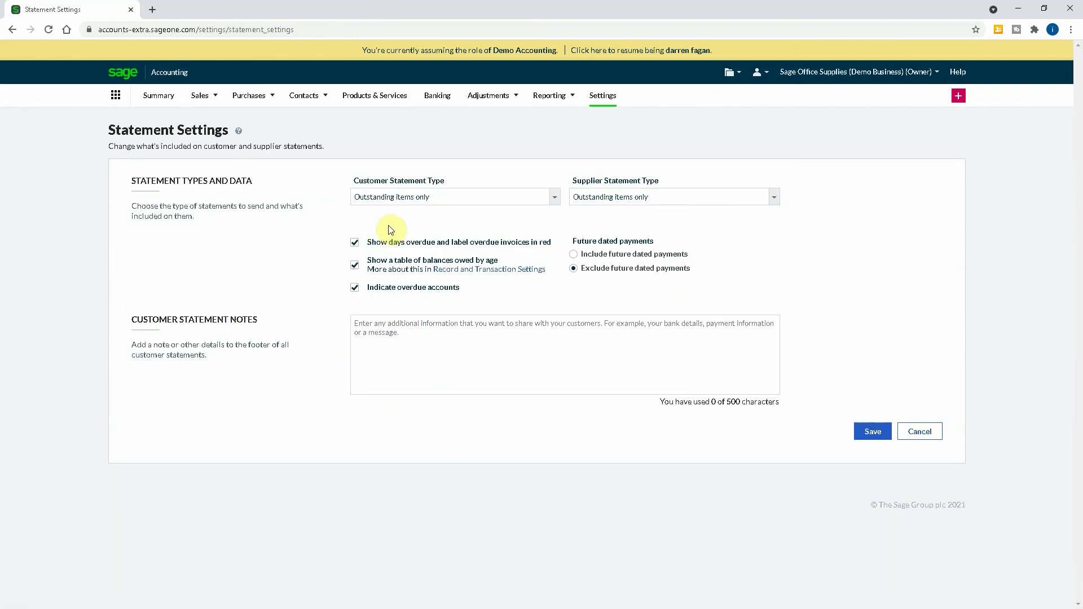
pyautogui.click(514, 197)
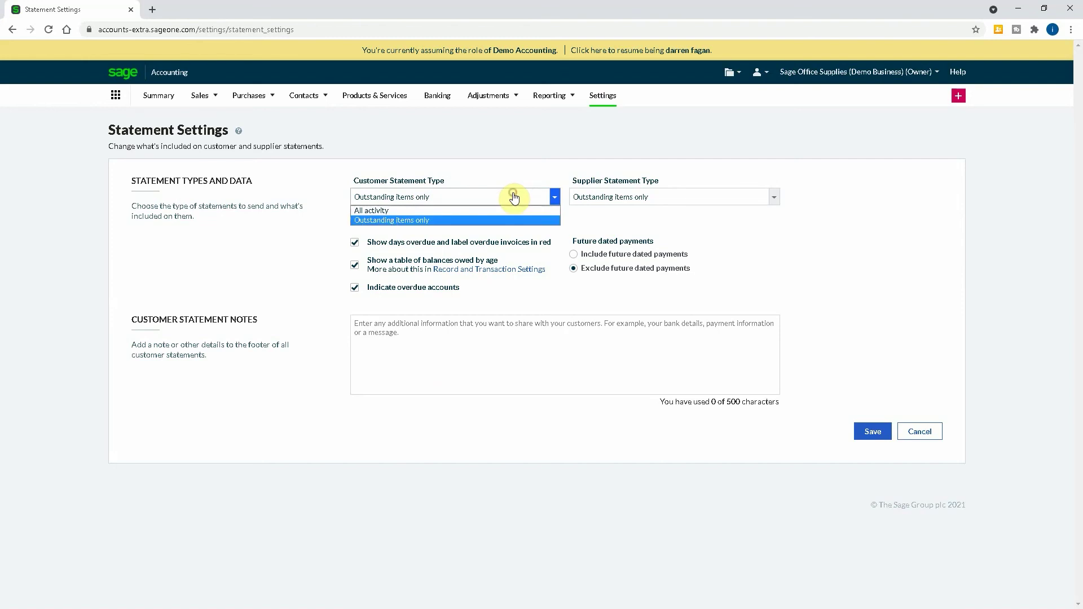
pyautogui.click(443, 220)
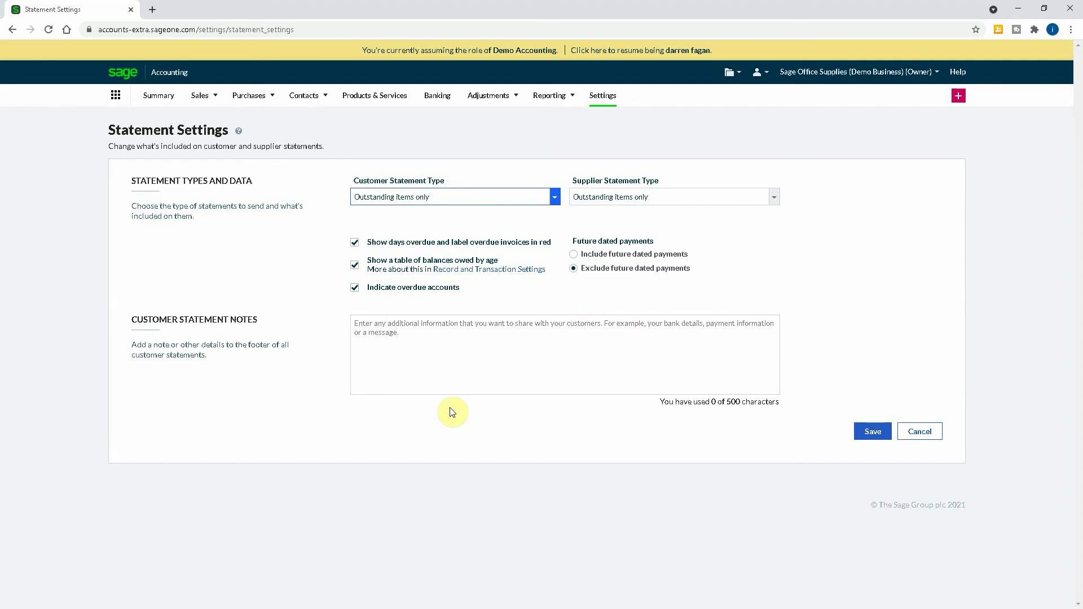
pyautogui.click(913, 437)
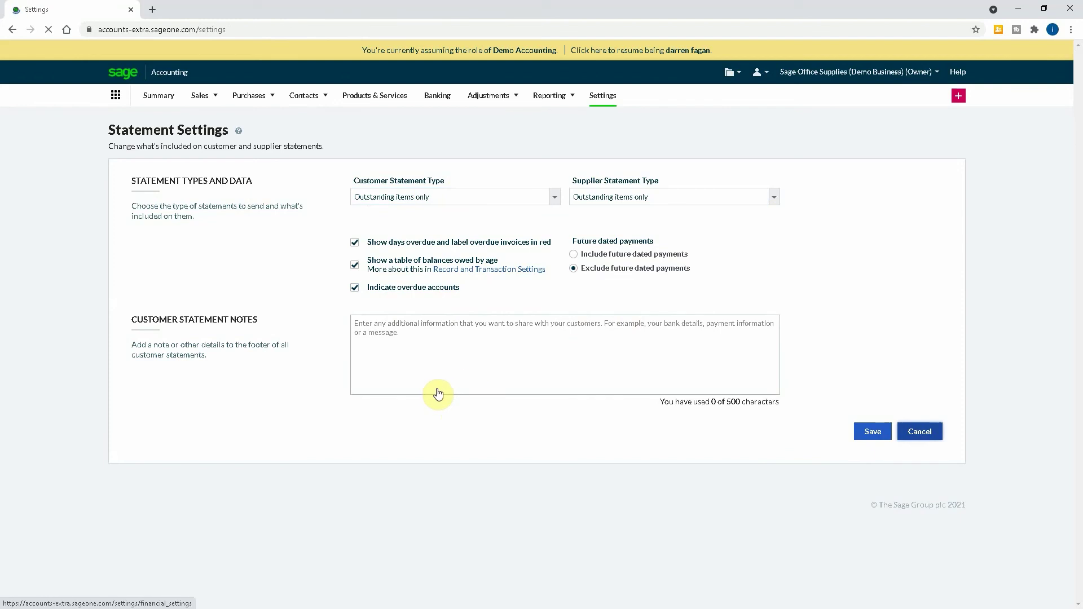